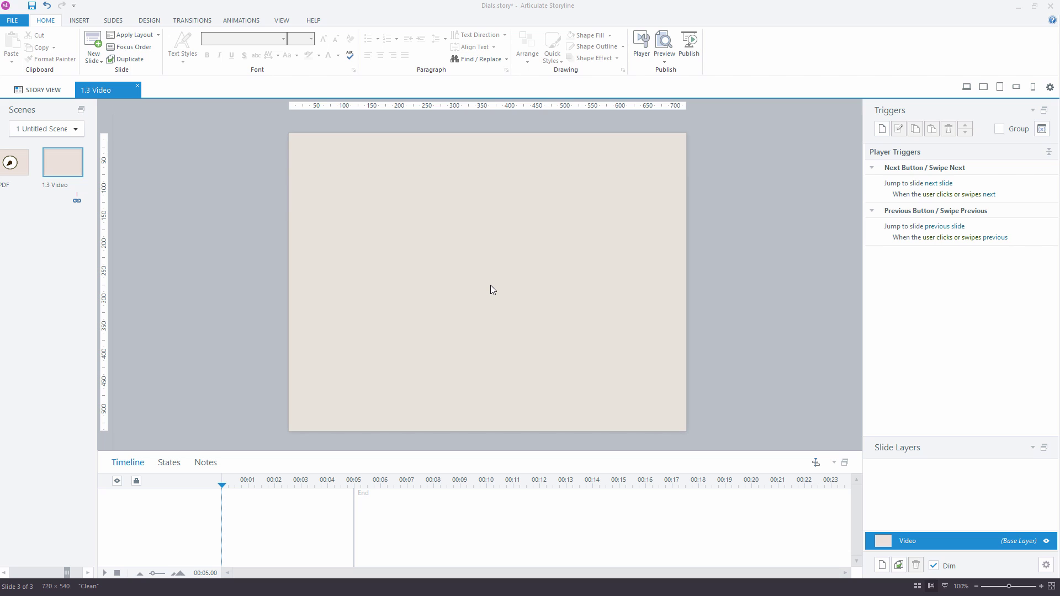
Step: Show the Dial style gallery from the Insert tools
click(71, 21)
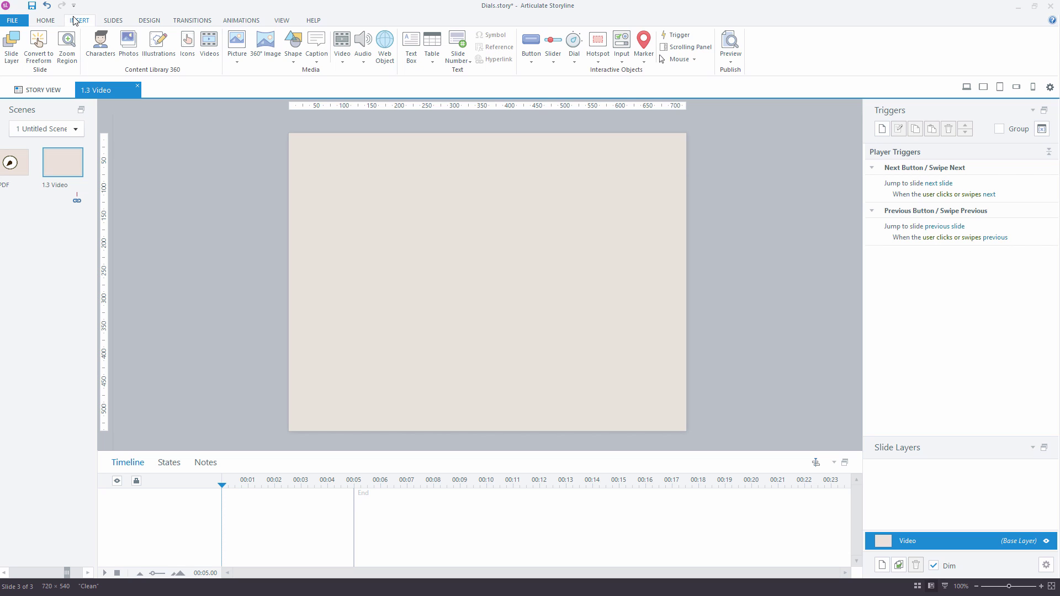
click(573, 49)
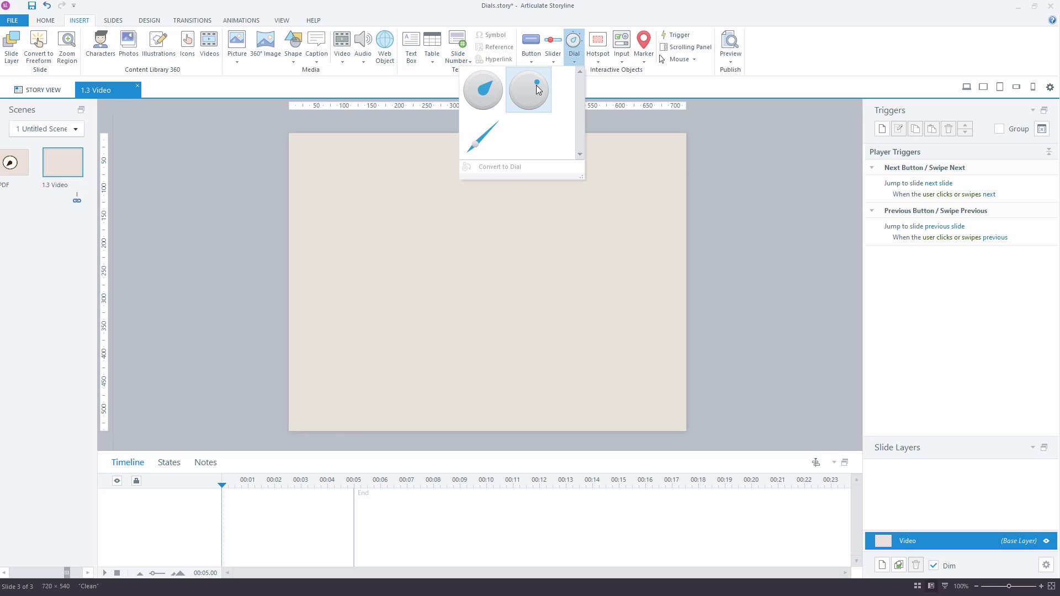
Step: Draw a 238 × 238 px dial in the first gallery style near the slide's upper centre
click(484, 90)
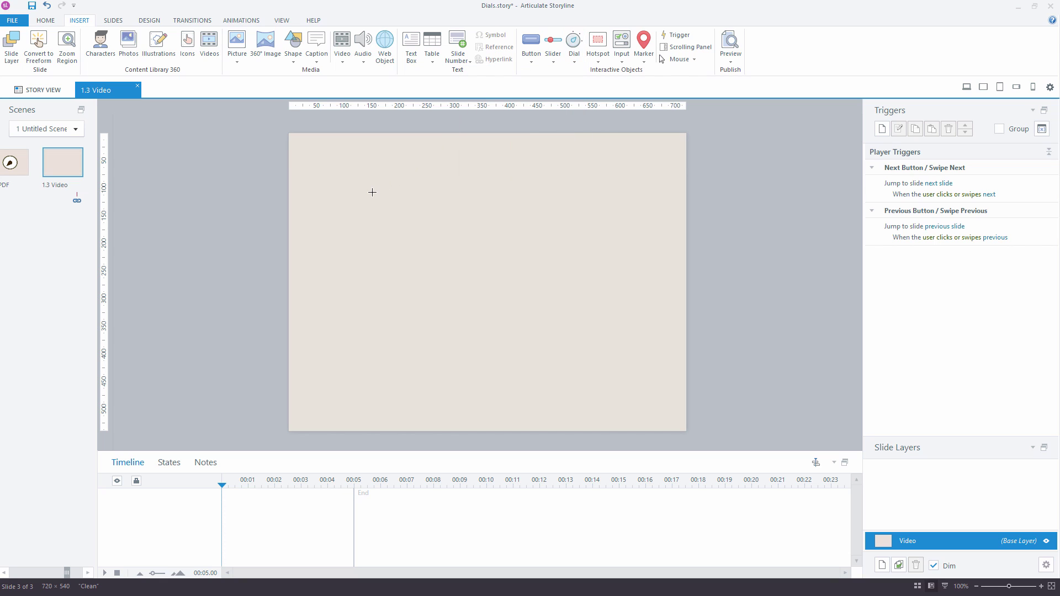
drag(372, 192, 559, 326)
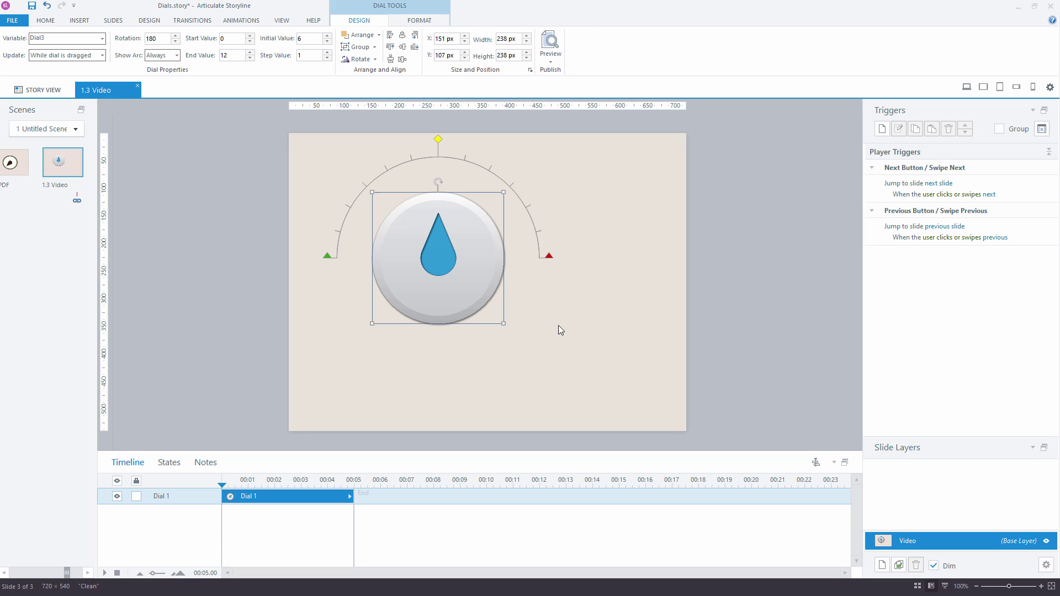
Step: Fill the dial face with brown
click(433, 22)
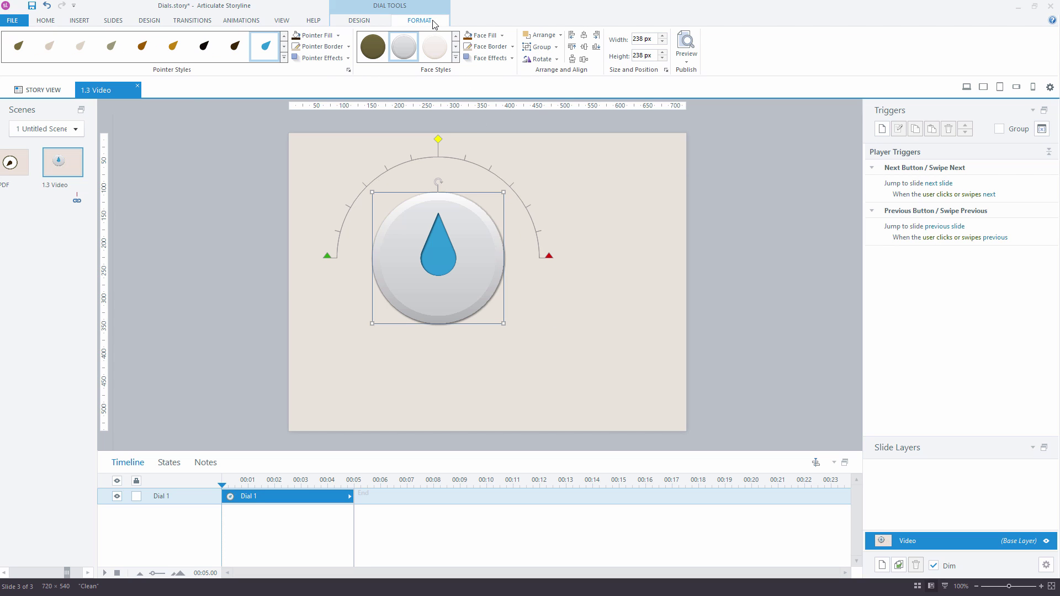
click(502, 35)
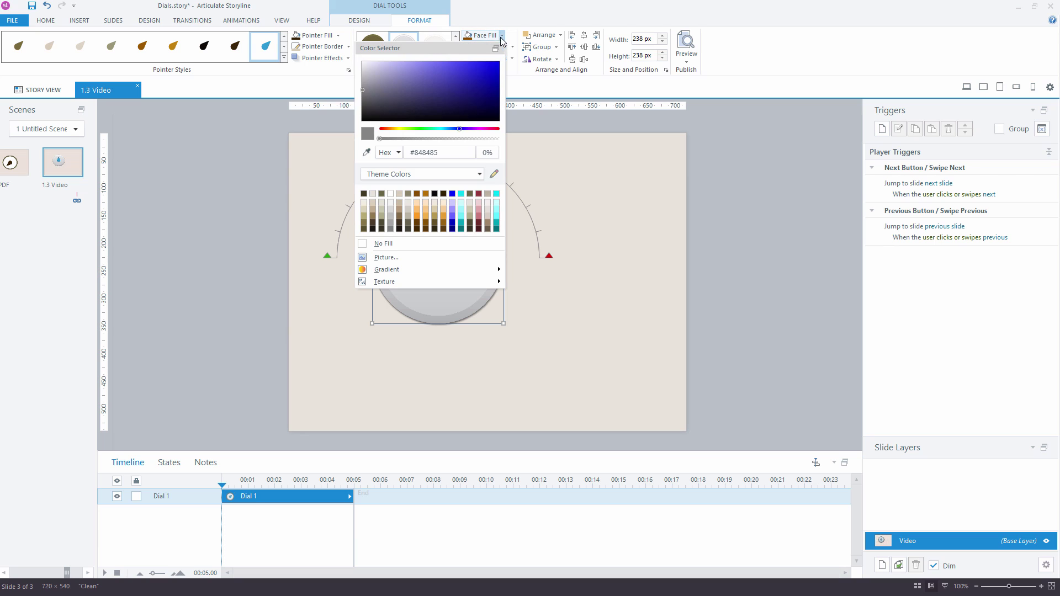
click(417, 195)
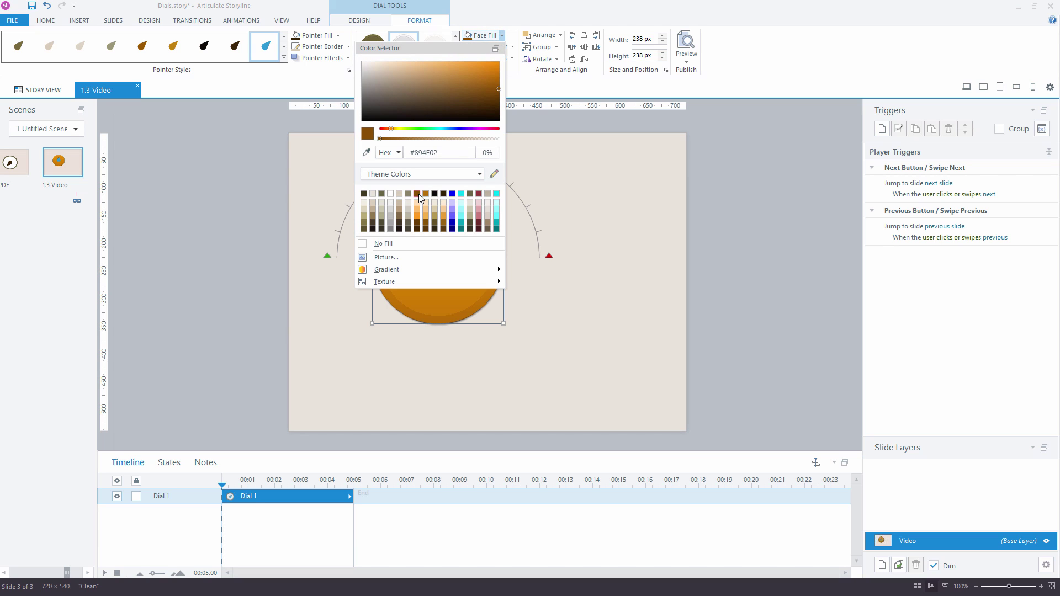
click(521, 27)
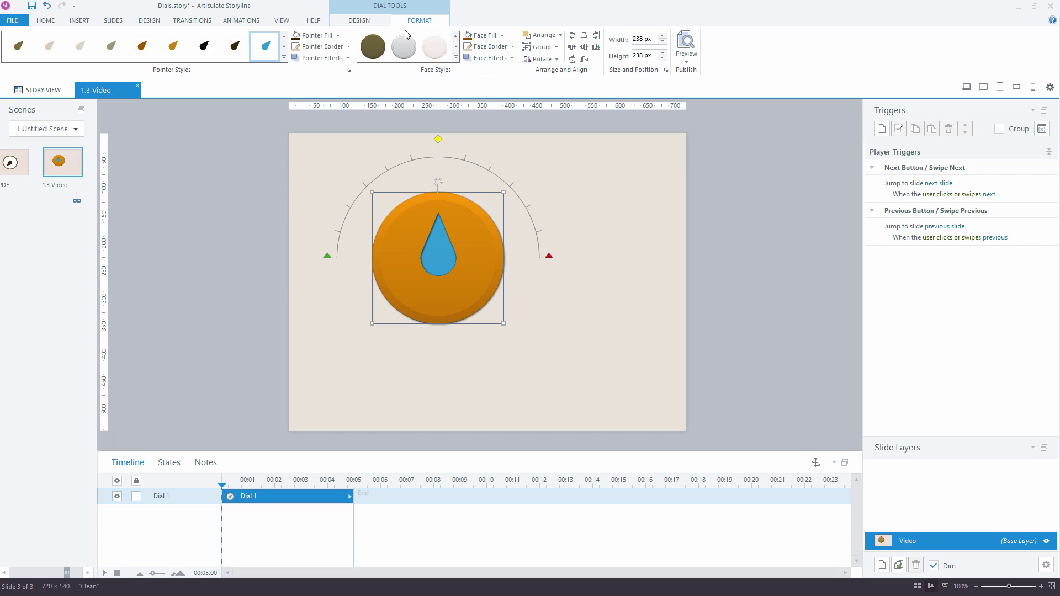
Step: Make the pointer dark brown with no outline and no shadow
click(339, 35)
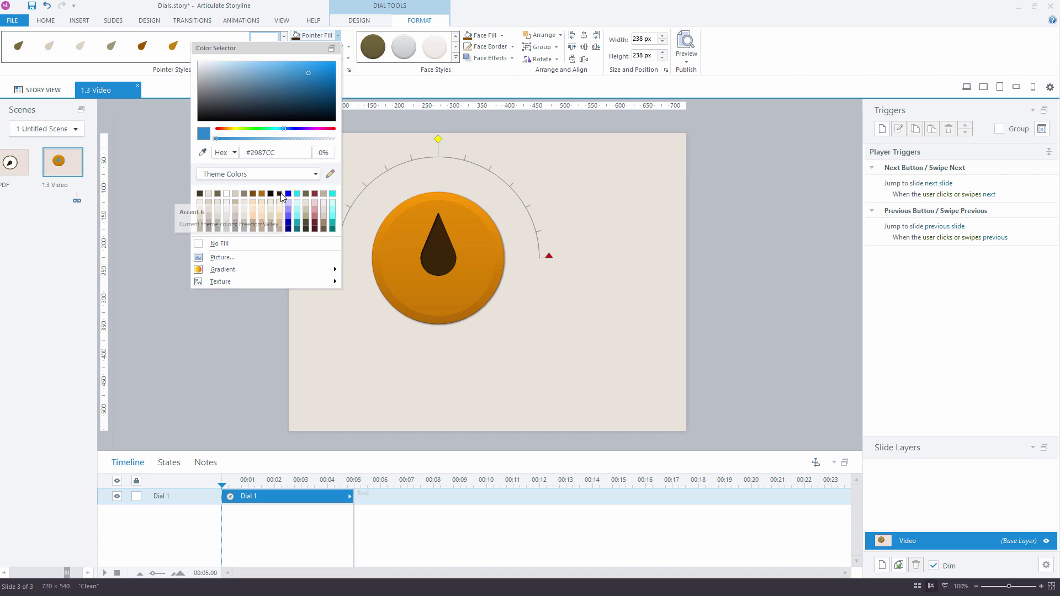
click(281, 195)
click(341, 48)
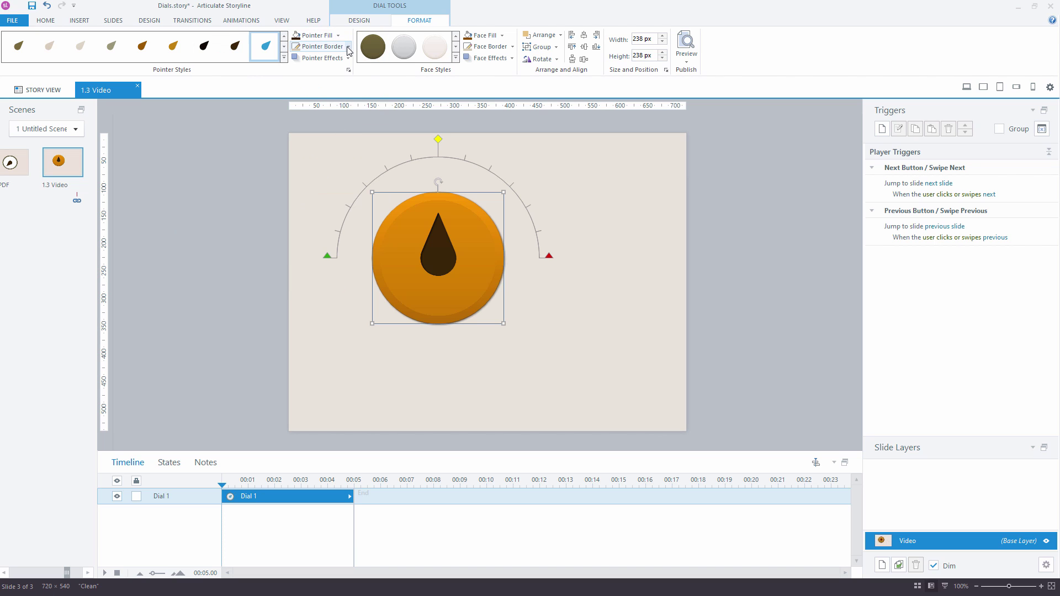
click(348, 46)
click(233, 254)
click(343, 58)
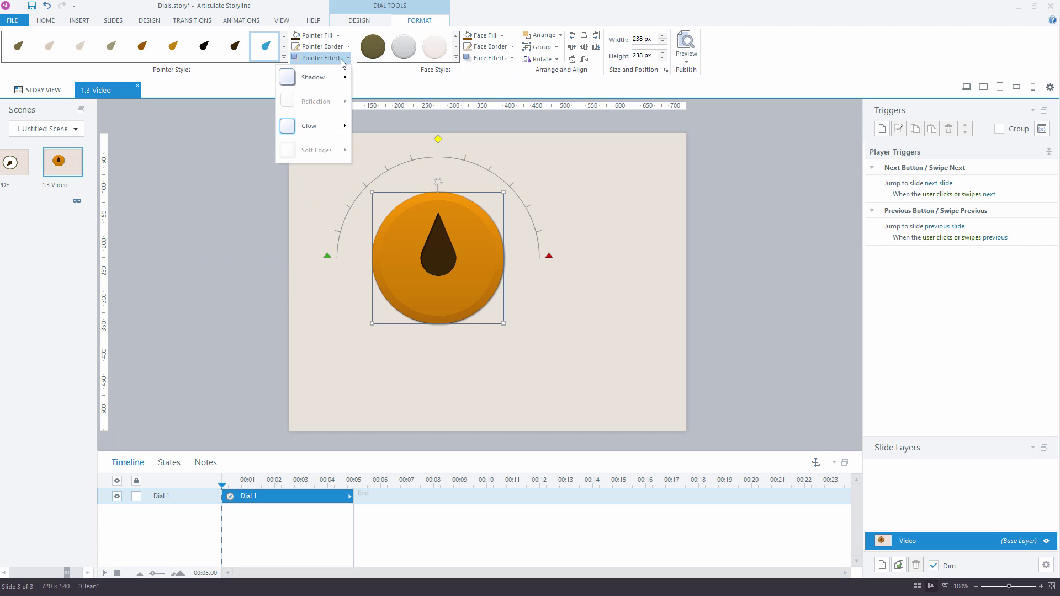
mouse_move(326, 80)
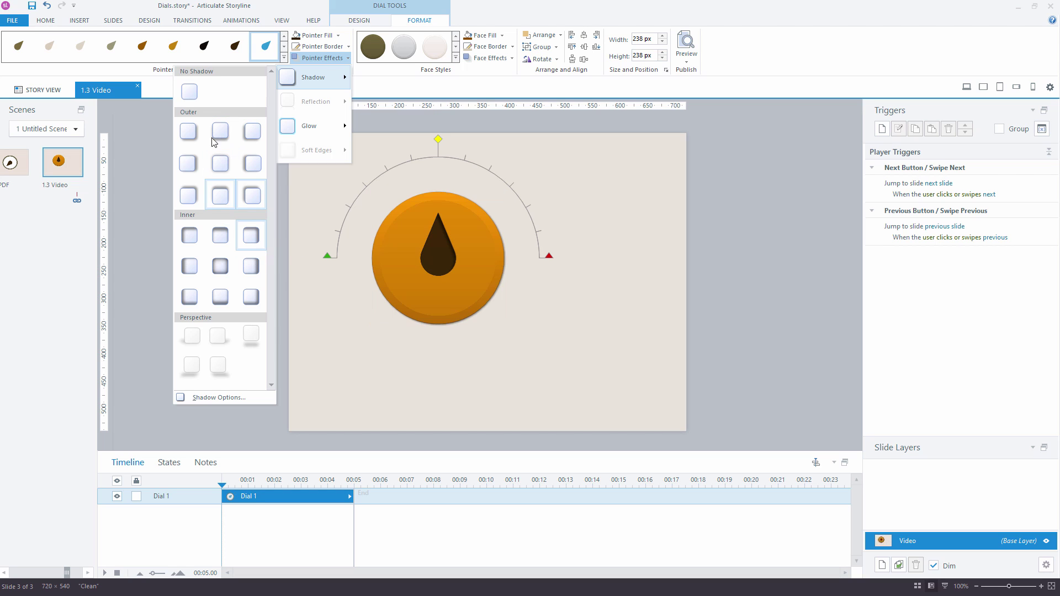
click(191, 91)
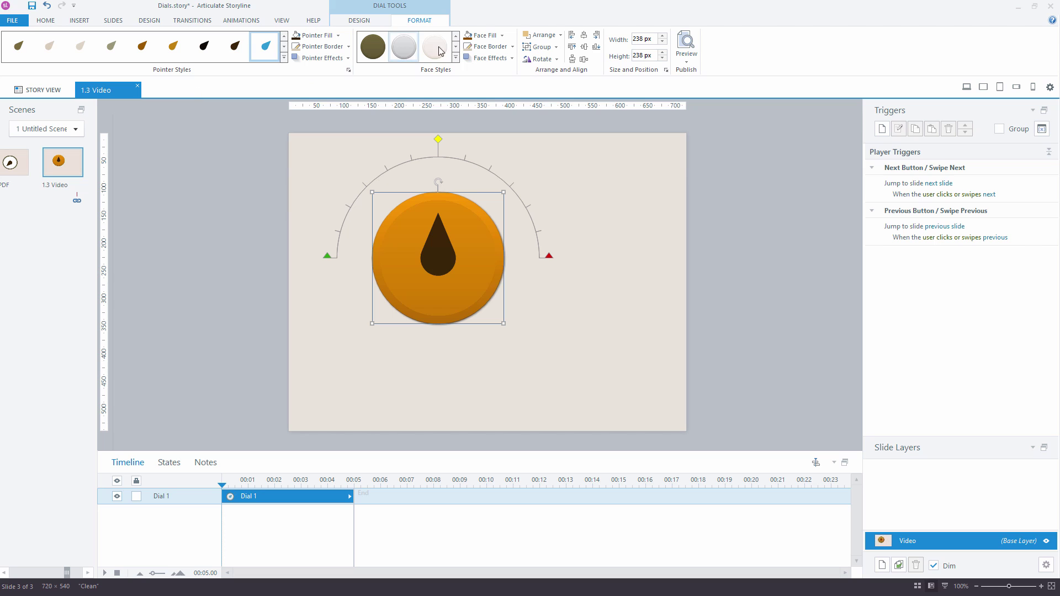
Step: Fill the dial face with the bg.png picture
click(502, 36)
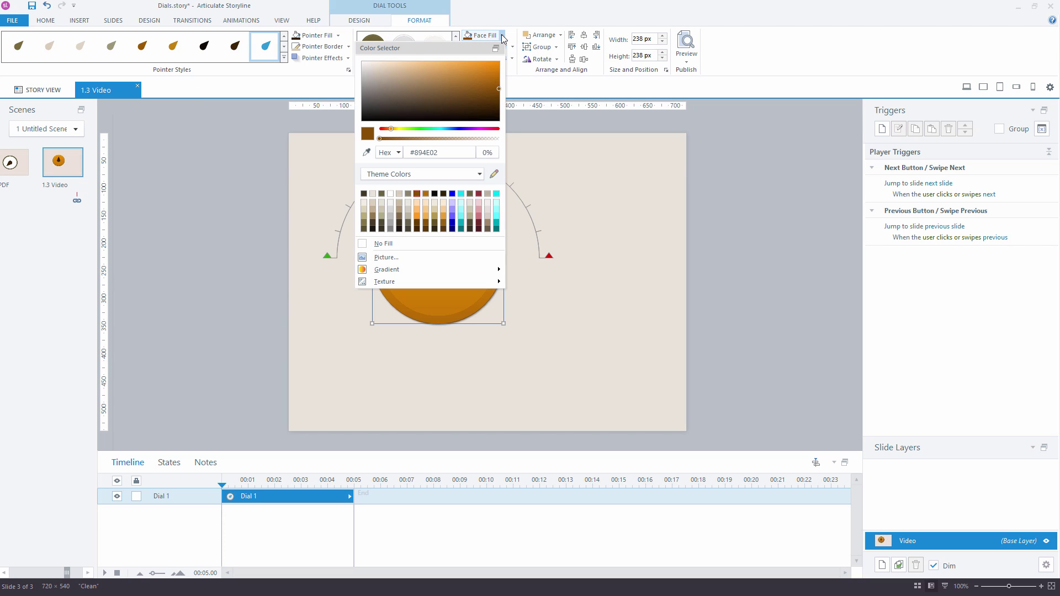
click(384, 258)
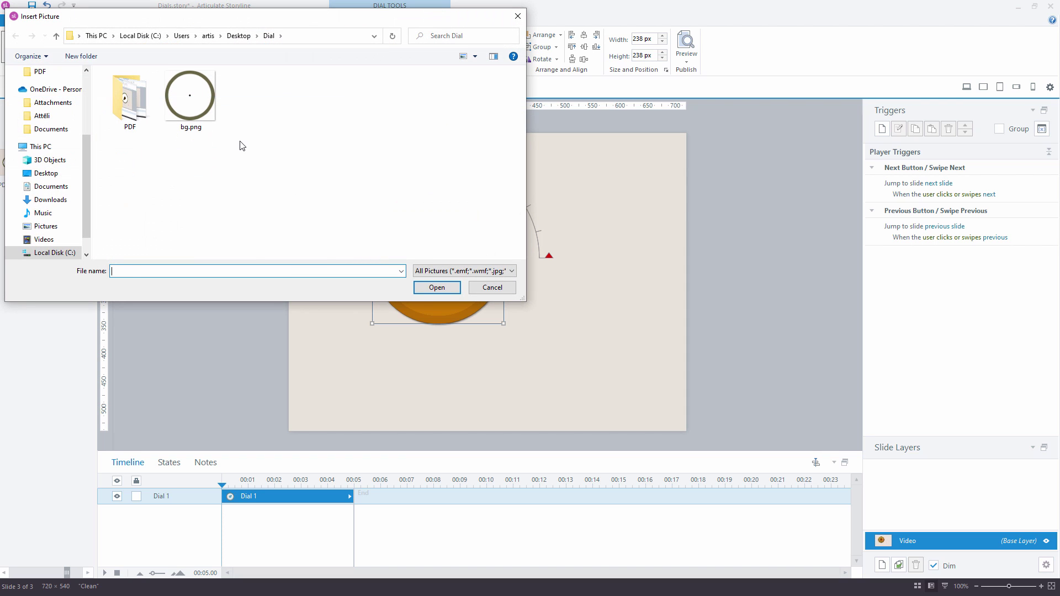
click(198, 109)
click(434, 287)
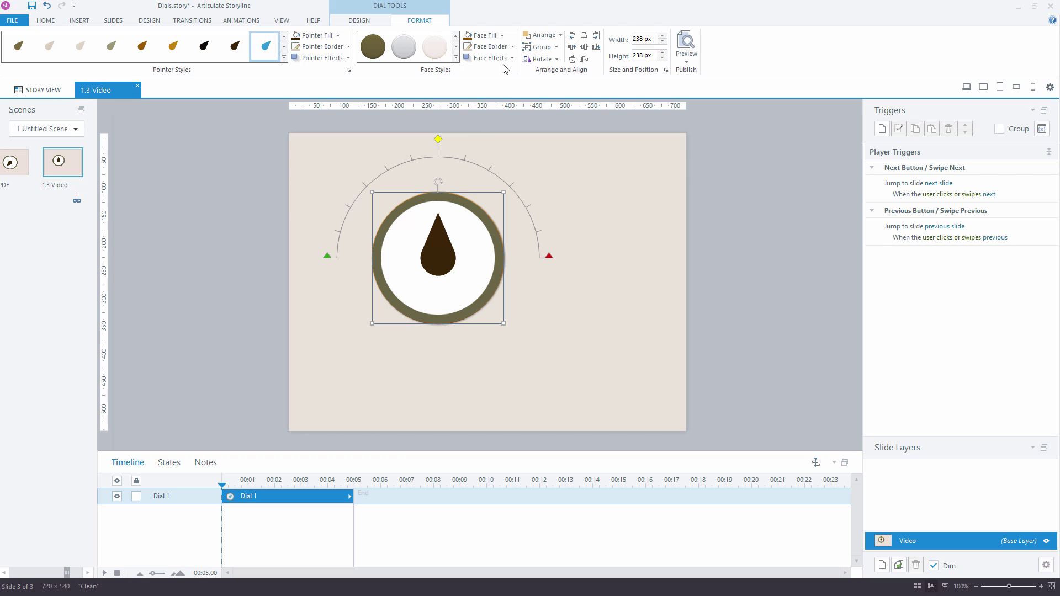
Step: Remove the dial face's outline and bring up its Face Effects shadow presets
click(512, 47)
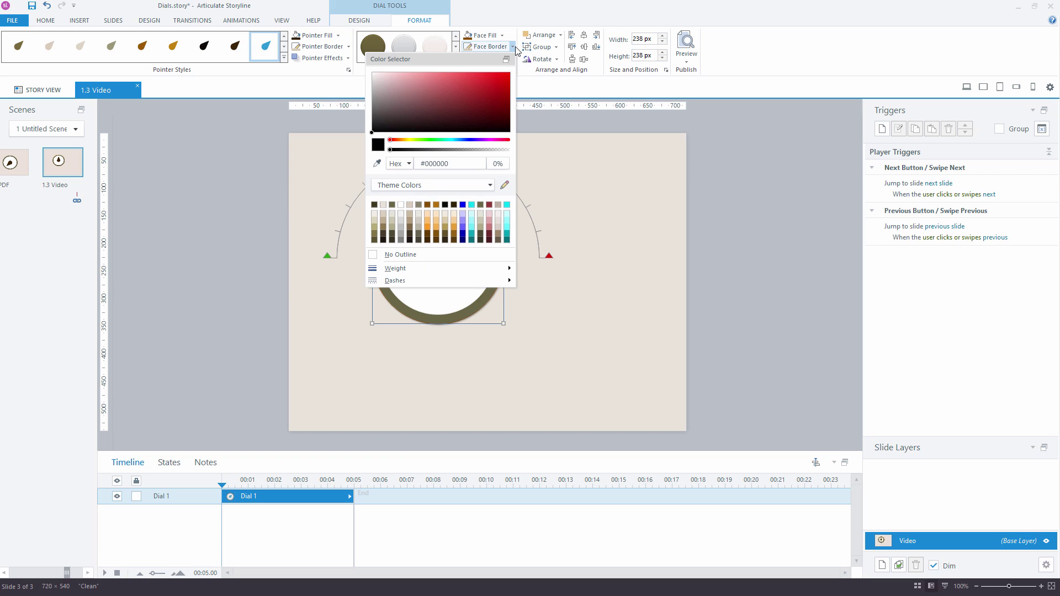
click(417, 253)
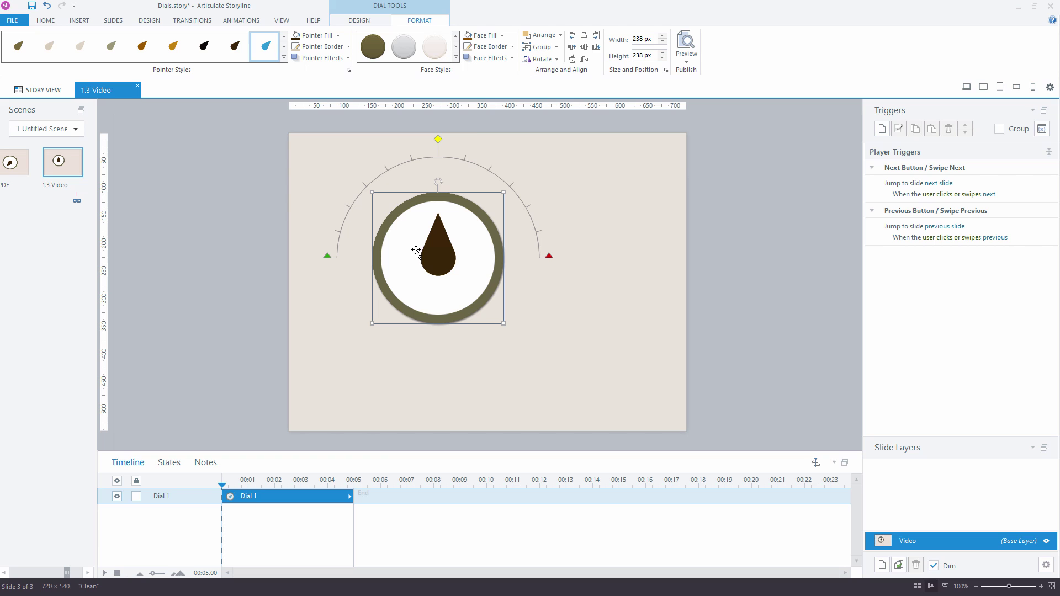
click(505, 59)
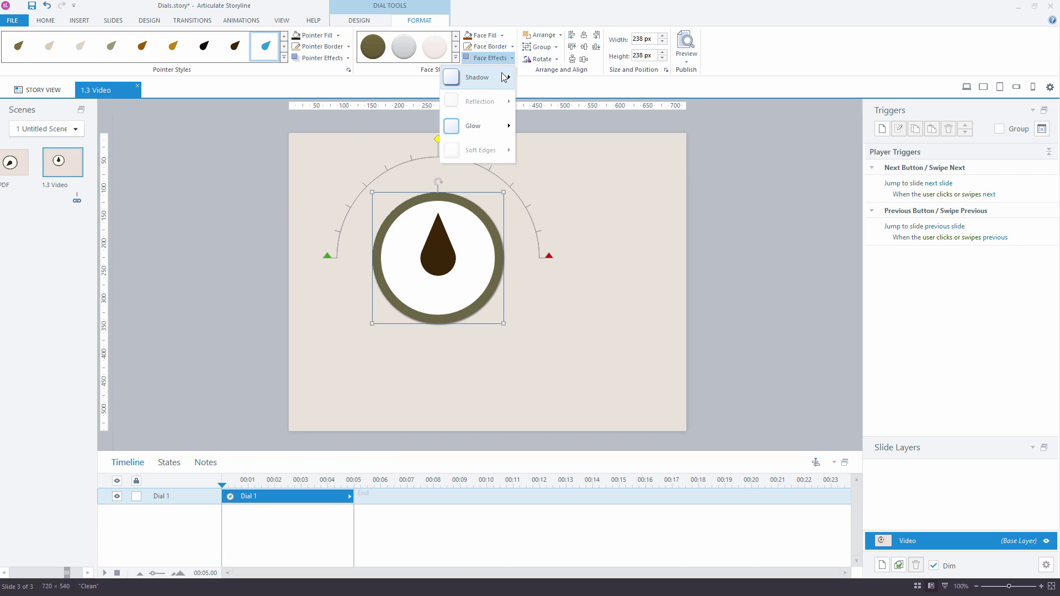
mouse_move(502, 79)
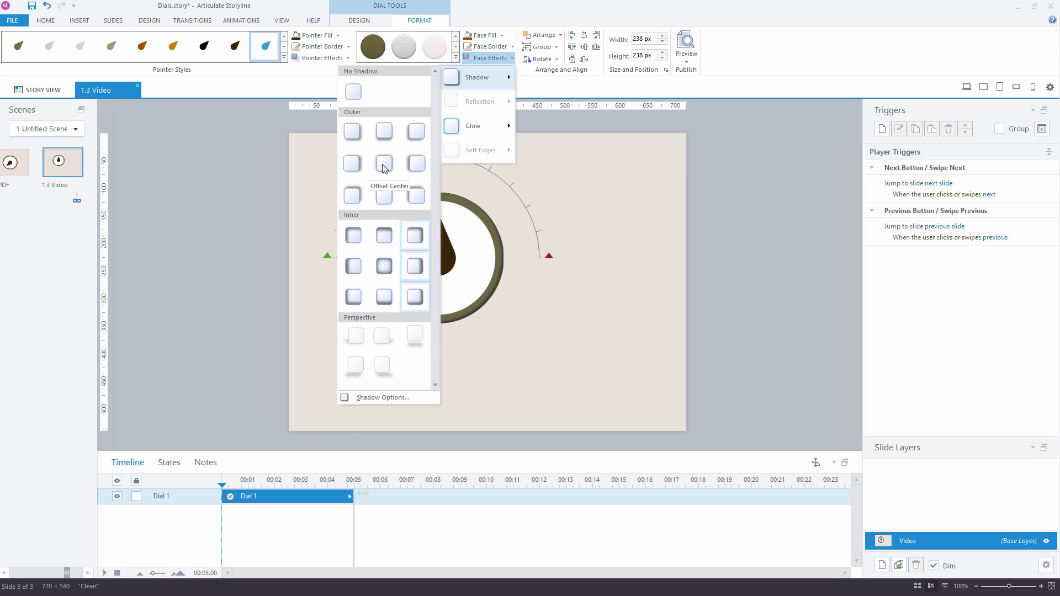
Step: Give the face No Shadow, set the dial width to 300 px, and align it center and middle
click(356, 87)
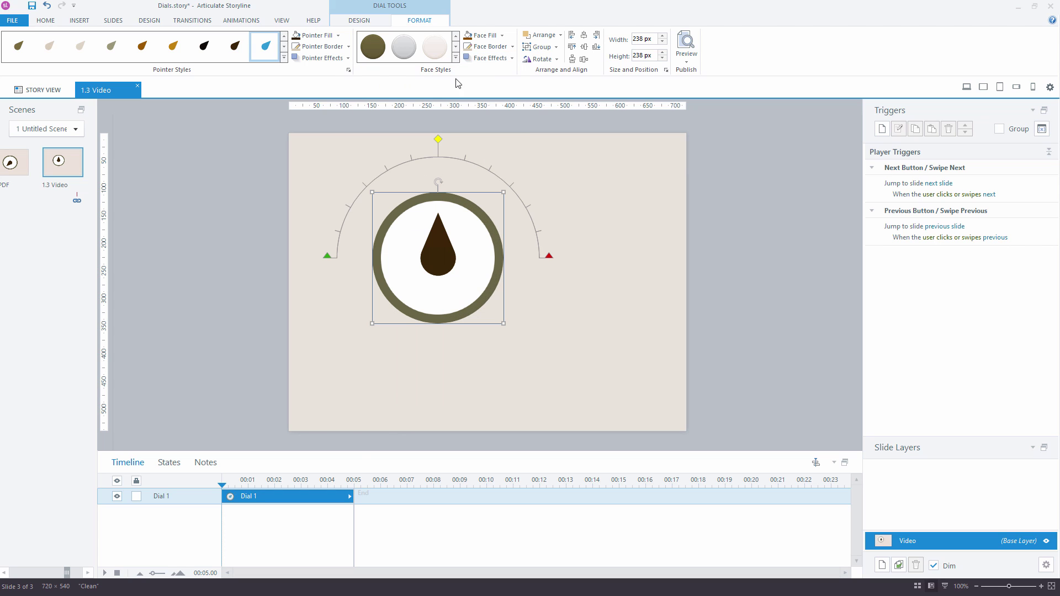
double_click(638, 38)
text(300)
key(Return)
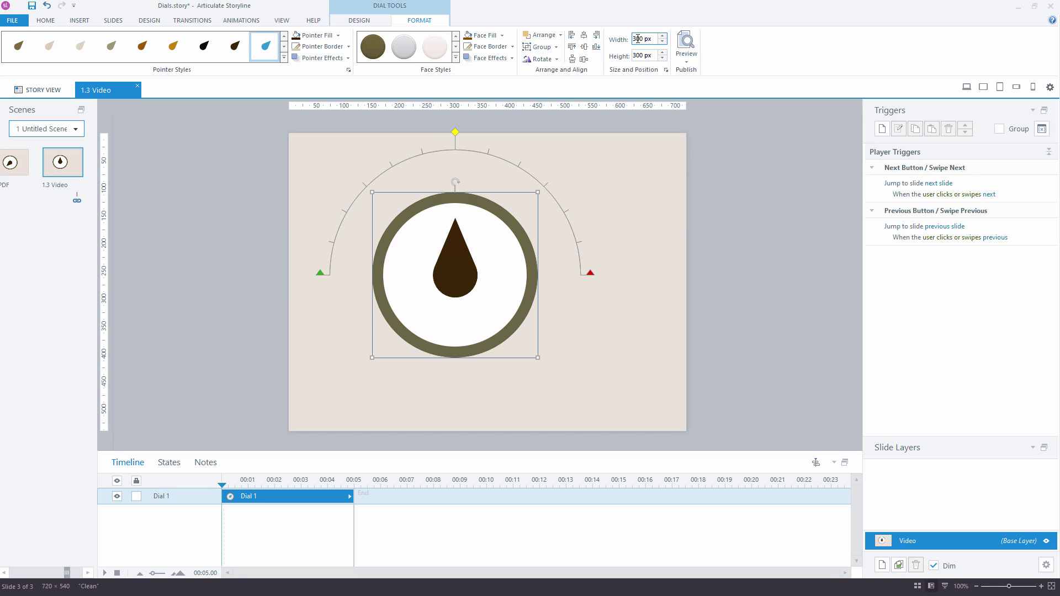
click(584, 35)
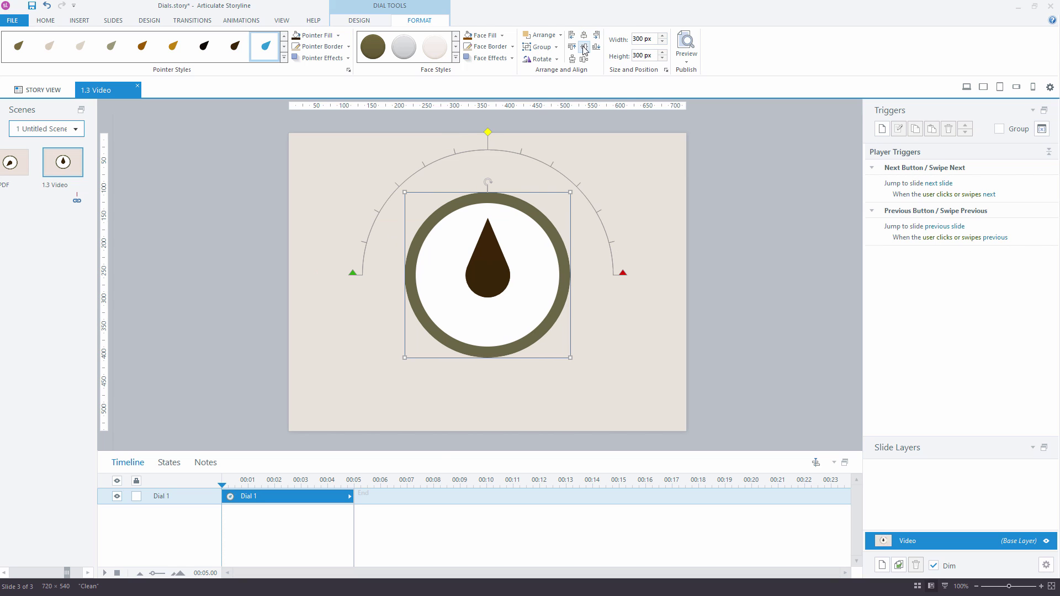
click(585, 49)
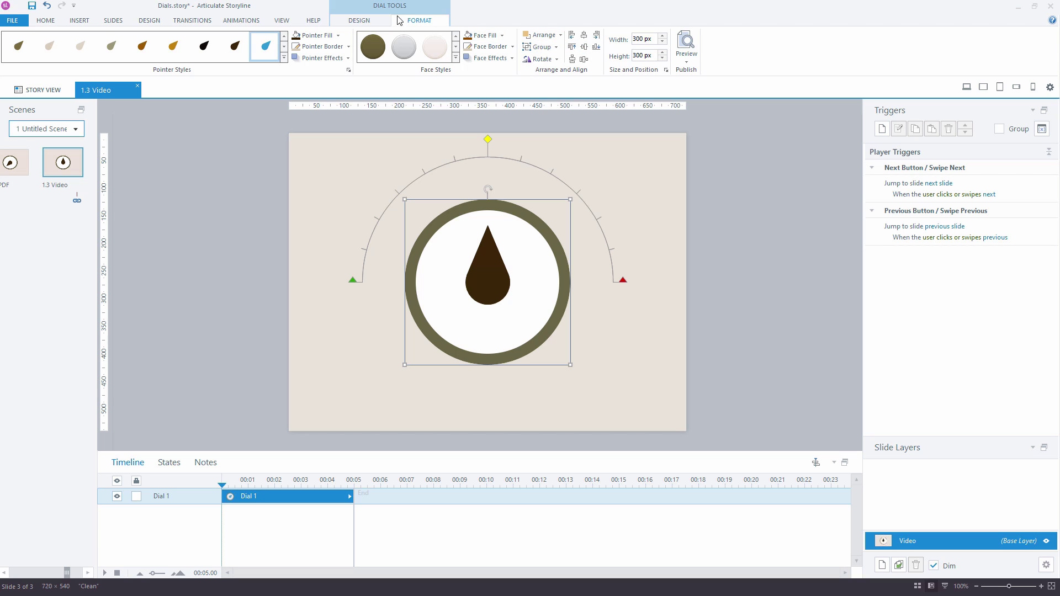
Step: In the Dial Design properties, keep Update set to 'While dial is dragged'
click(359, 21)
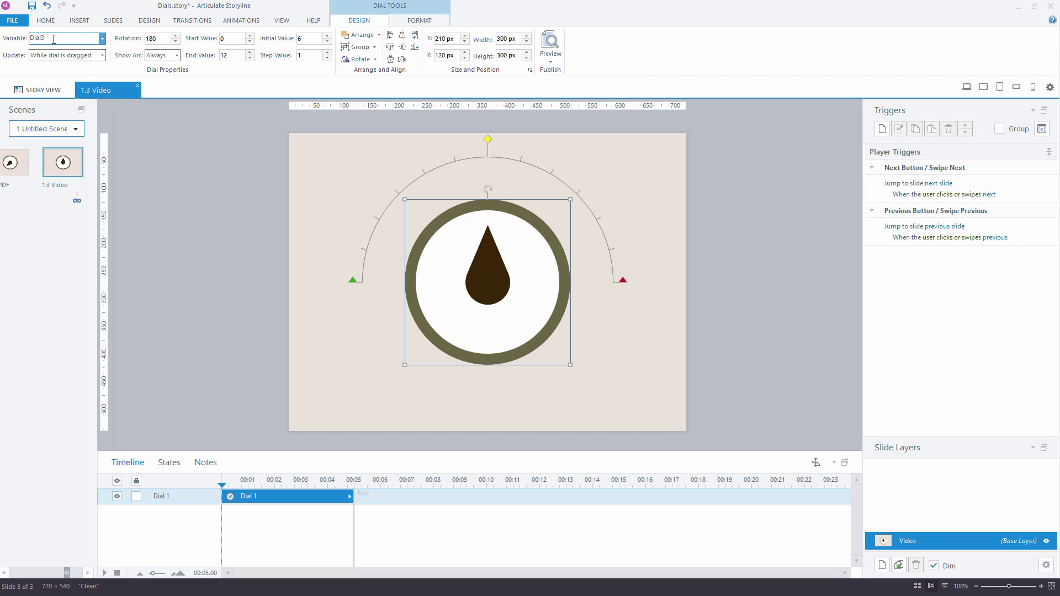
click(102, 55)
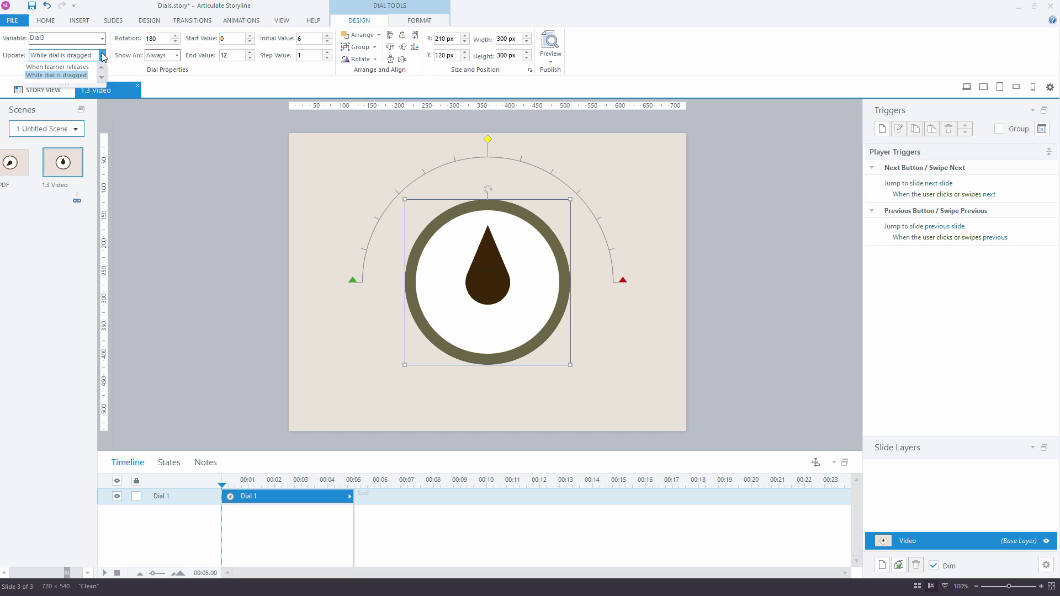
click(69, 76)
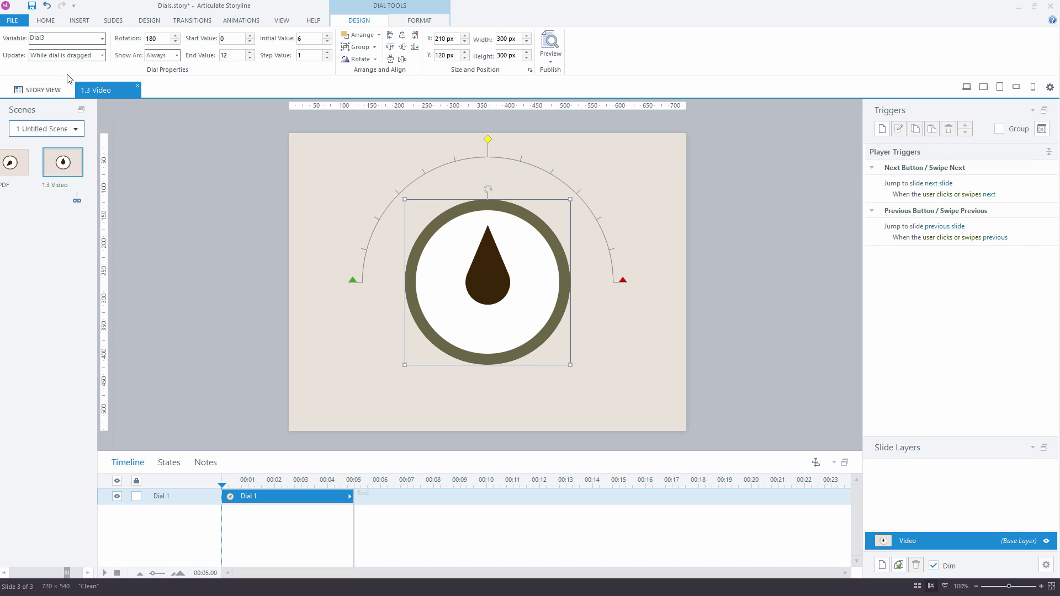
Step: Set the dial rotation to 270, start value to 1, and end value to 10
double_click(164, 38)
text(270)
key(Return)
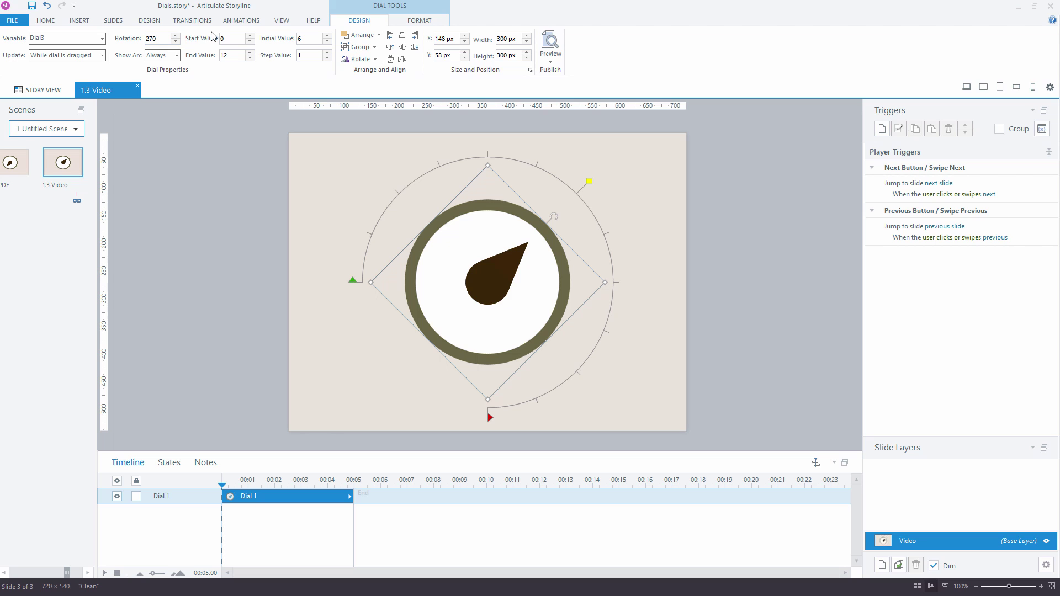
click(251, 36)
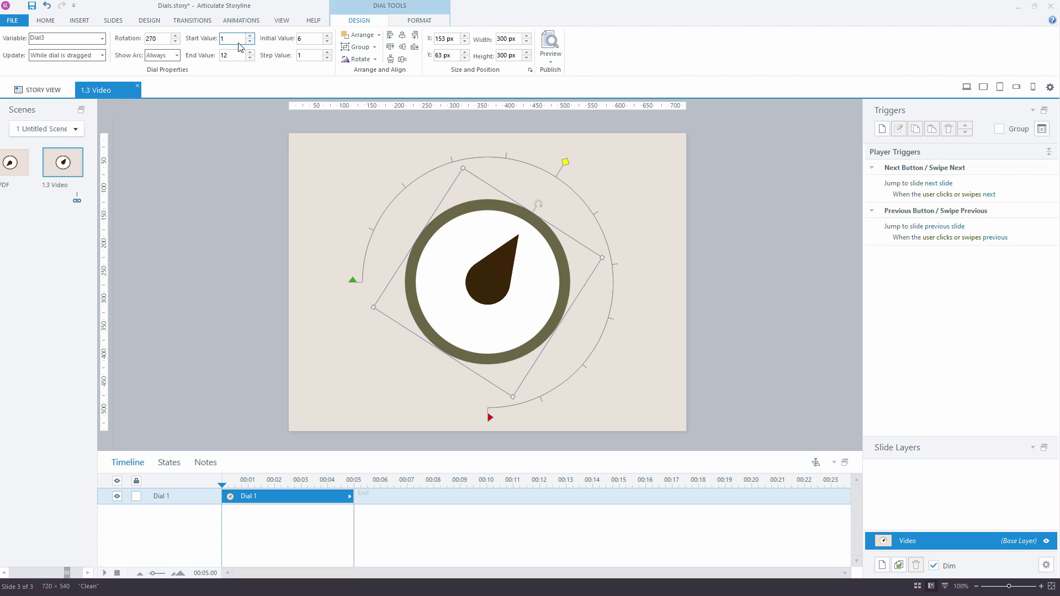
click(229, 54)
double_click(230, 55)
text(10)
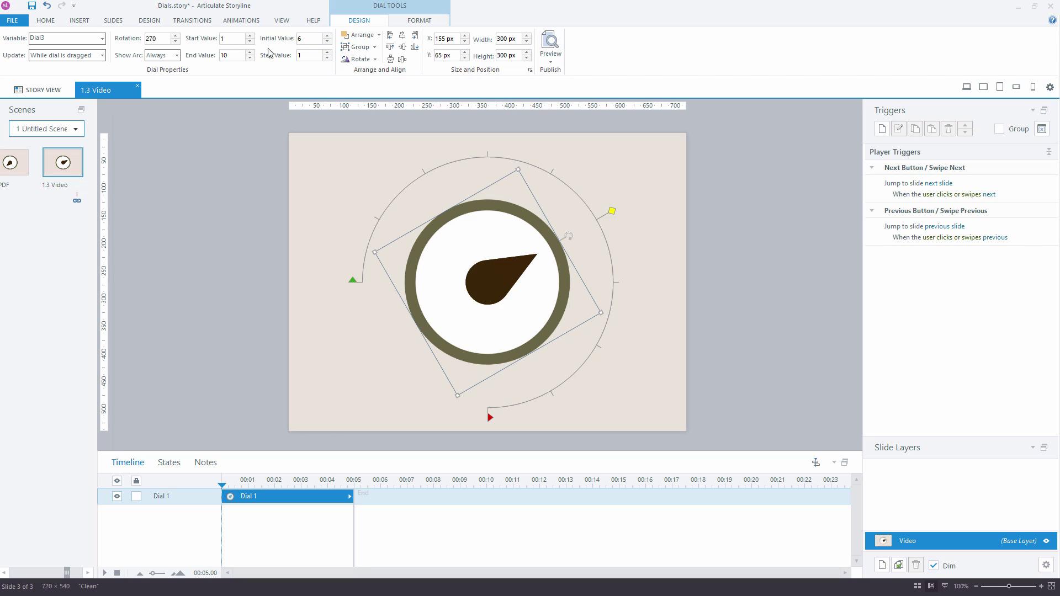
Step: Set the dial's initial value to 1 and step value to 0.5
double_click(308, 40)
text(1)
key(Return)
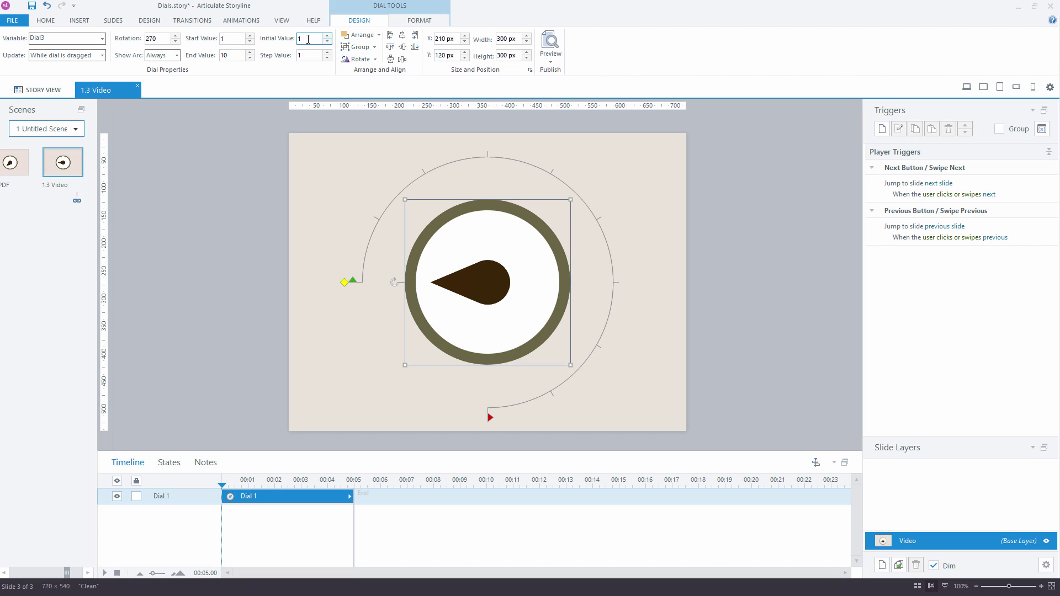
double_click(312, 54)
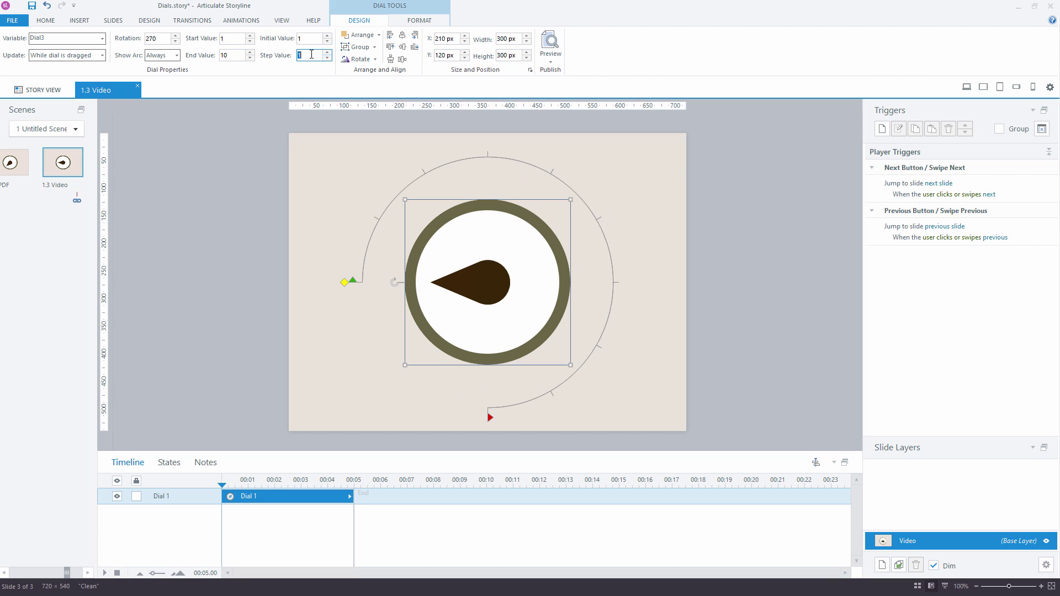
text(0.5)
key(Return)
Step: Rotate the dial so its 270° arc starts at the top, then show the Preview options
mouse_move(395, 279)
mouse_down()
mouse_move(386, 265)
mouse_move(403, 243)
mouse_move(488, 206)
mouse_up()
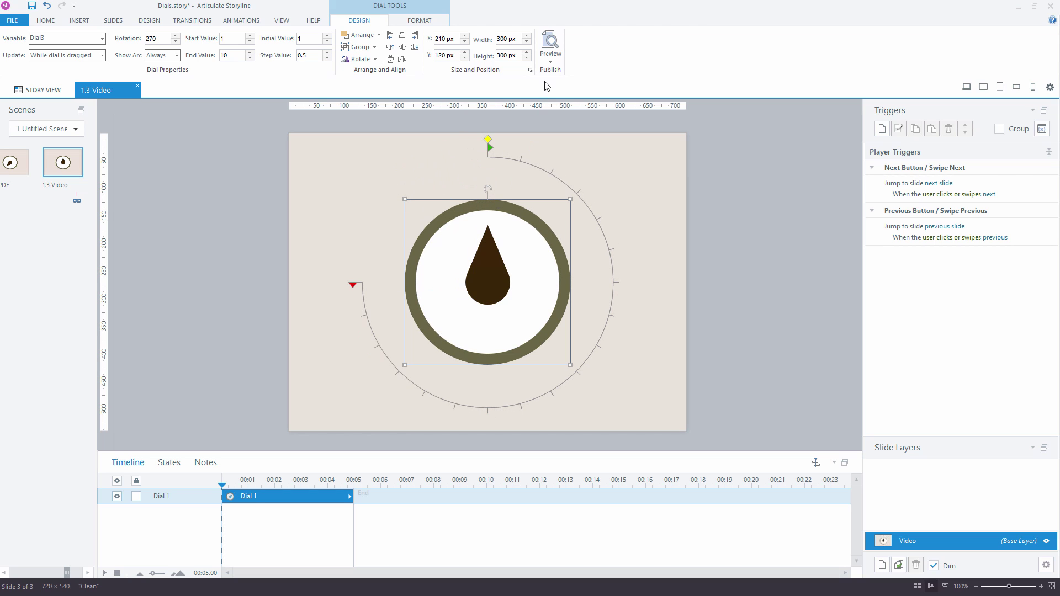
click(553, 62)
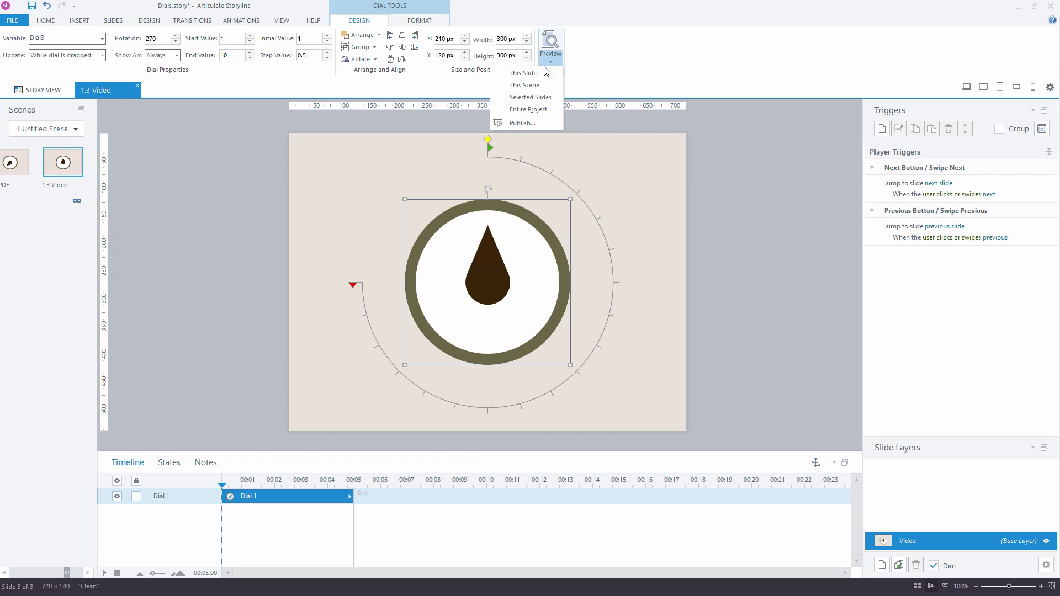
Step: Preview This Slide and drag the dial's pointer to check that it turns
click(535, 74)
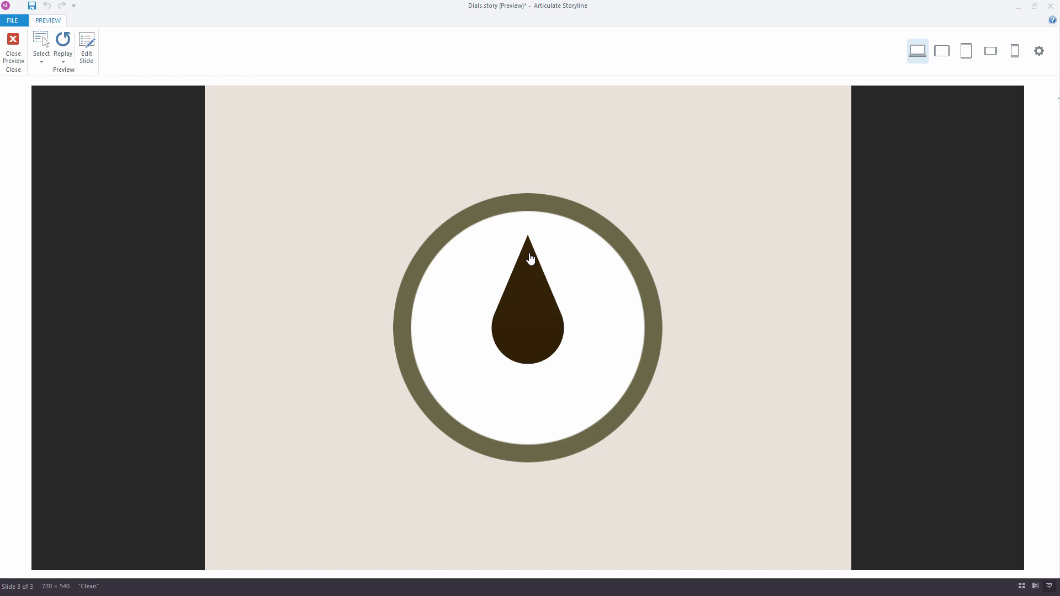
drag(531, 256, 535, 360)
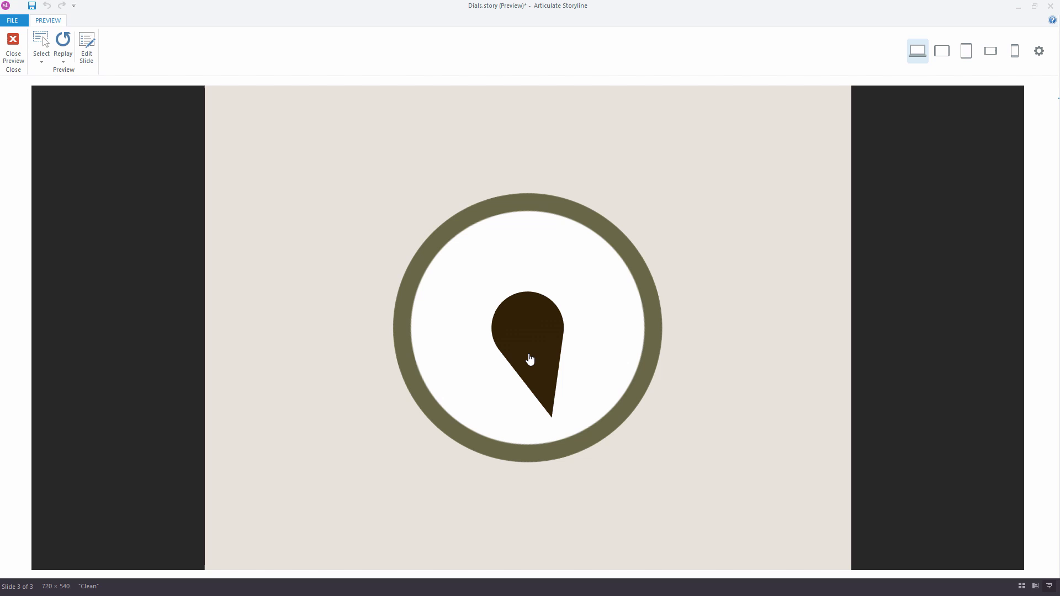